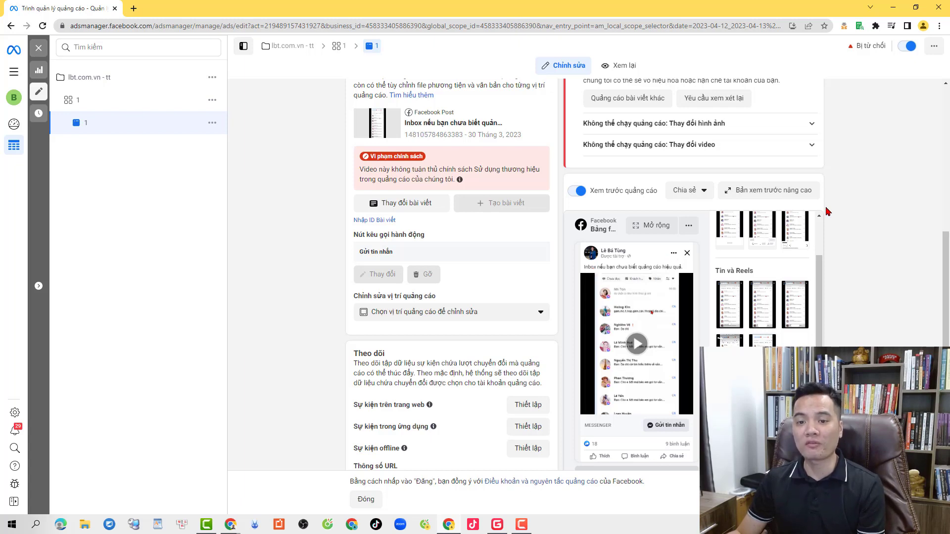
Expand the image-change rejection reason and read its brand-usage policy on showing the Facebook user interface
click(810, 127)
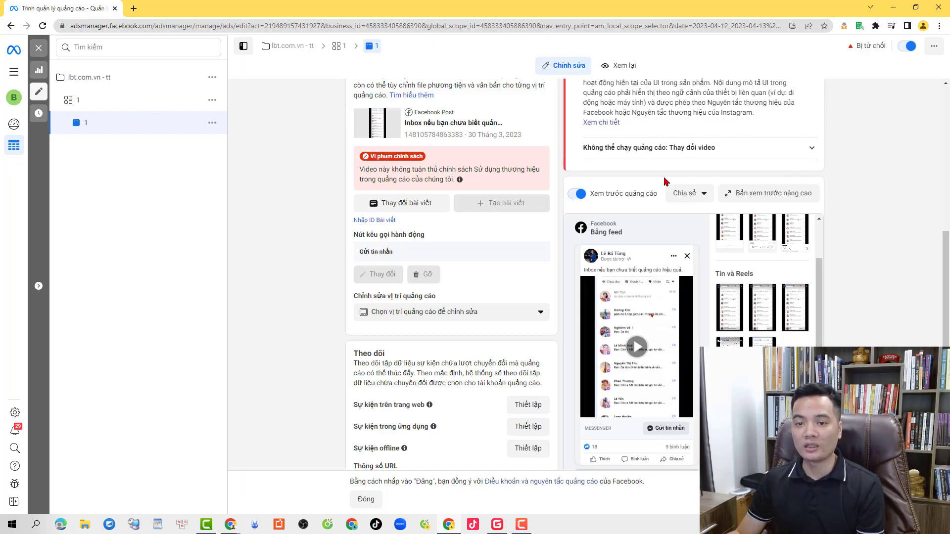
scroll(666, 182, up, 1)
drag(599, 120, 772, 131)
scroll(787, 224, down, 2)
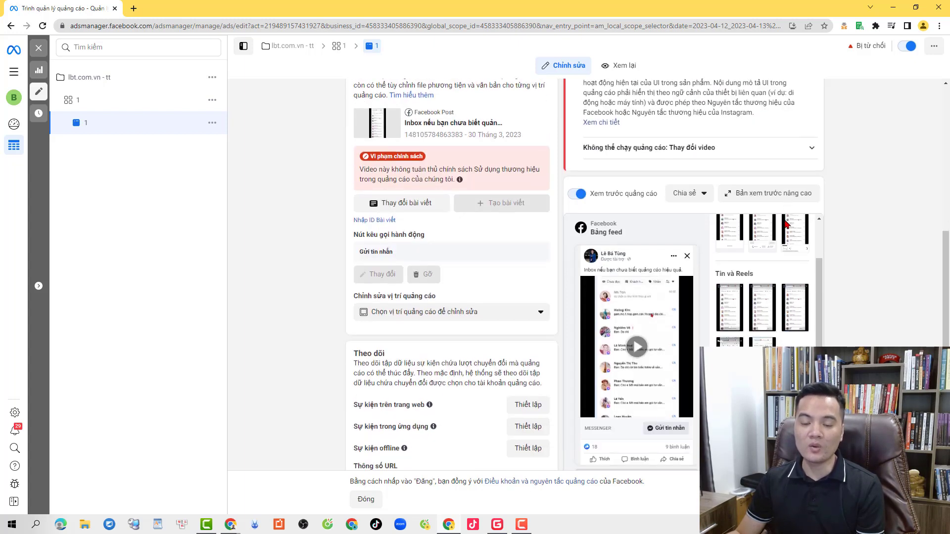
scroll(786, 224, up, 2)
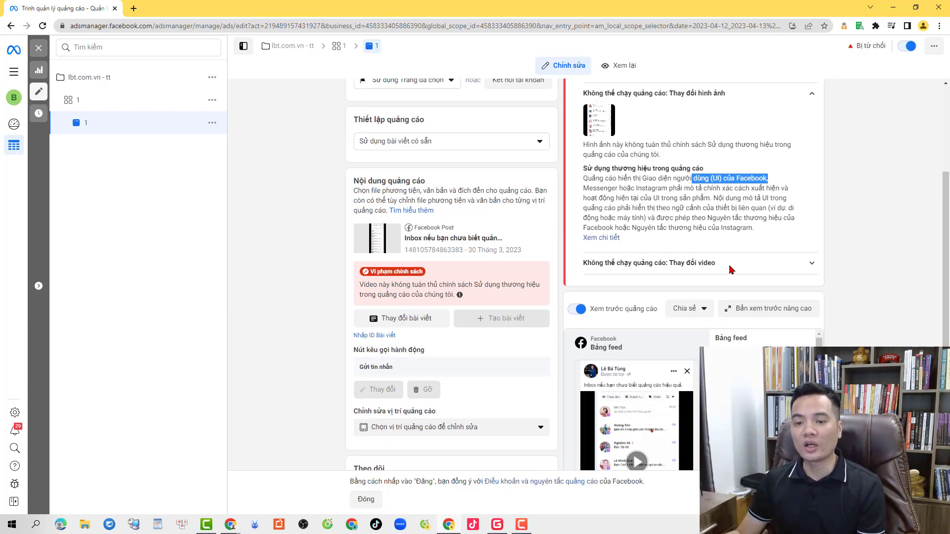
click(716, 183)
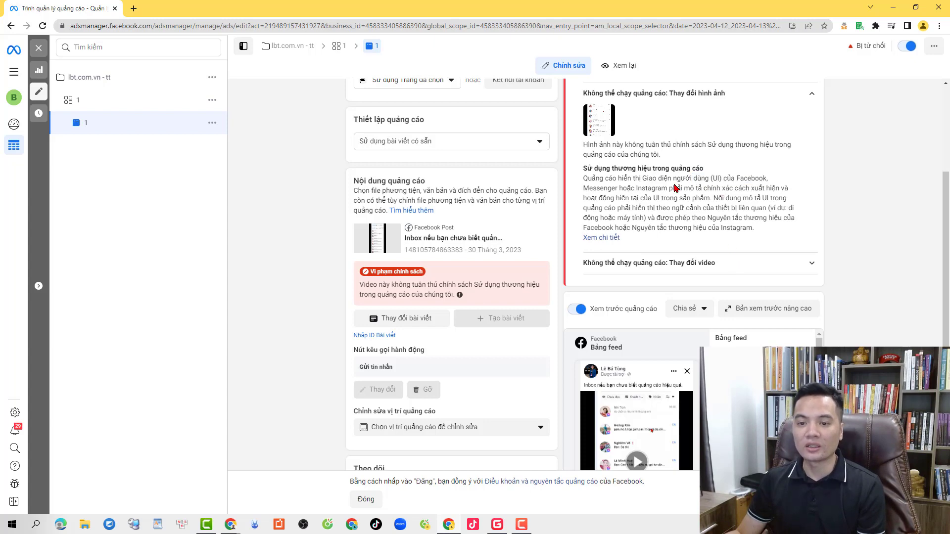
drag(660, 178, 582, 178)
click(707, 181)
drag(707, 180, 761, 180)
click(717, 180)
scroll(620, 385, down, 2)
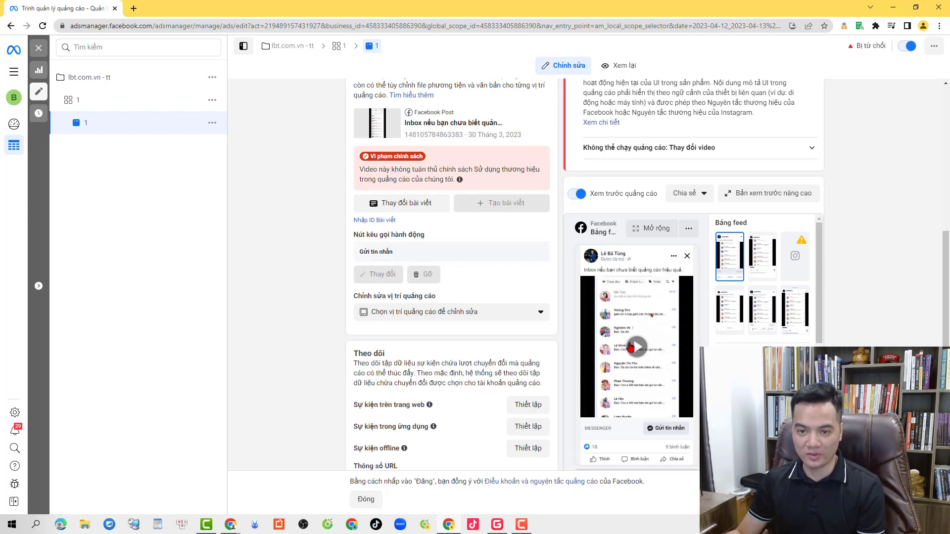
Compare the inbox screenshot in the ad preview with the brand-usage policy text for the image
scroll(631, 347, up, 3)
scroll(654, 416, down, 3)
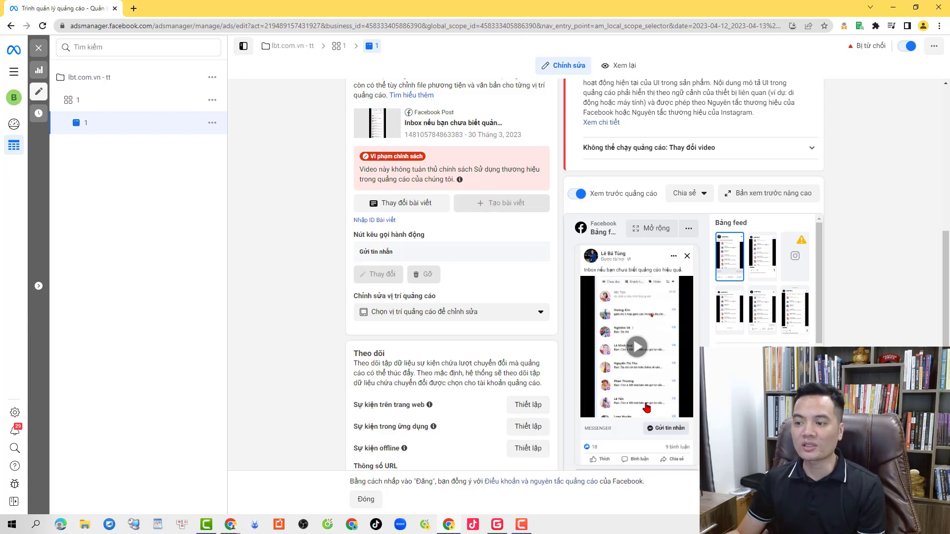
scroll(643, 366, down, 1)
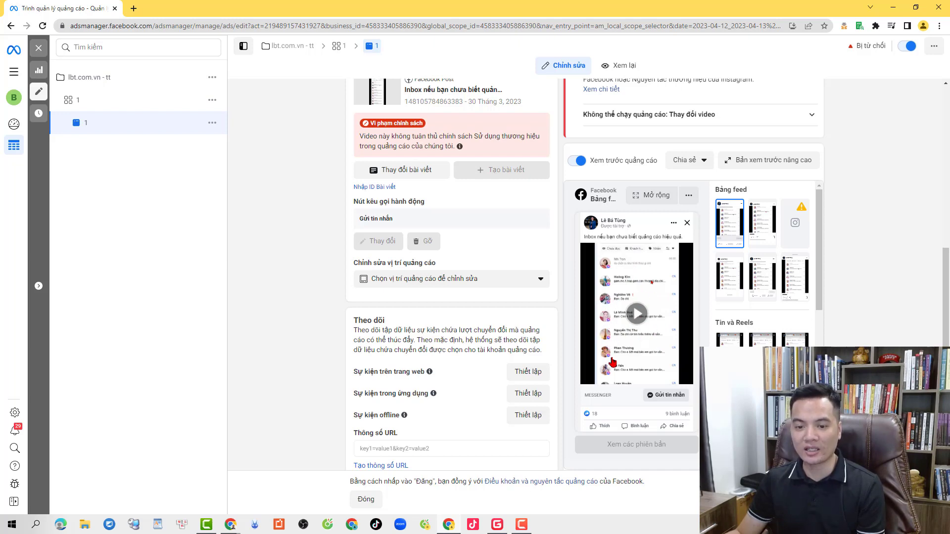
Expand the video-change rejection reason, read its brand-usage policy and compare it with the ad preview
scroll(669, 310, up, 2)
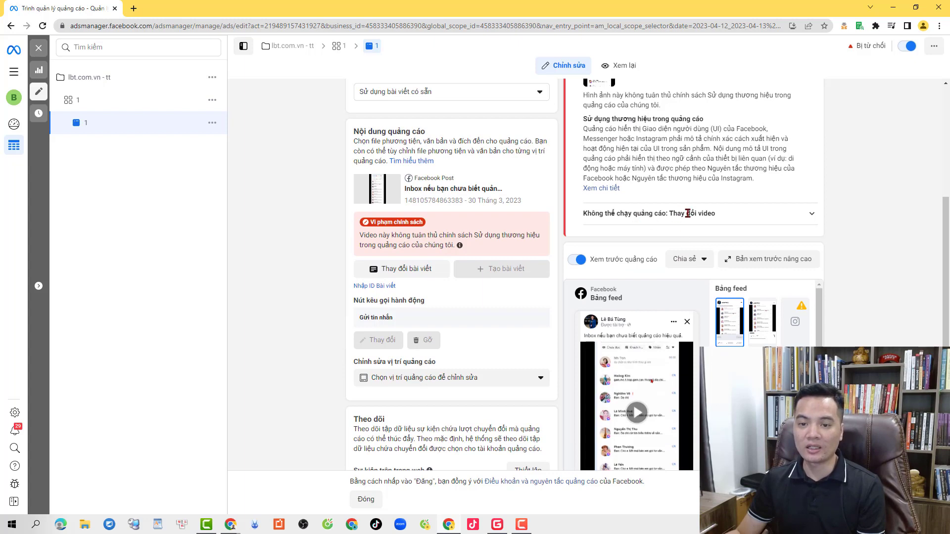
click(806, 217)
drag(605, 265, 696, 275)
click(607, 268)
drag(618, 298, 742, 318)
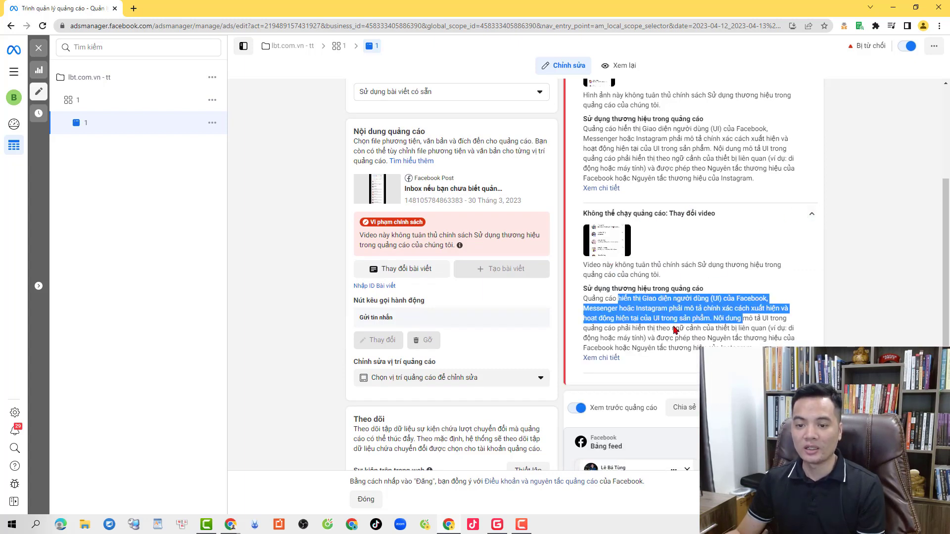
drag(645, 347, 760, 338)
scroll(658, 331, down, 5)
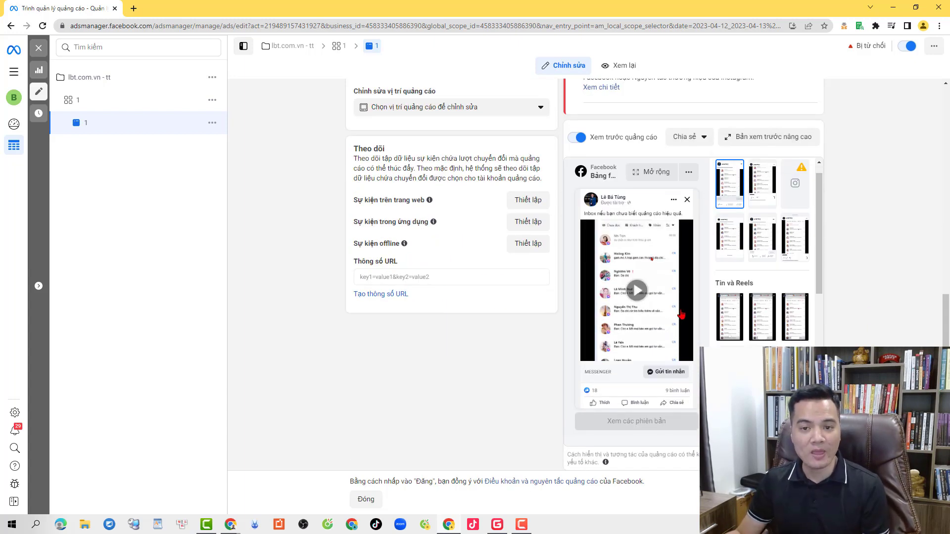
scroll(680, 315, up, 1)
scroll(681, 314, up, 1)
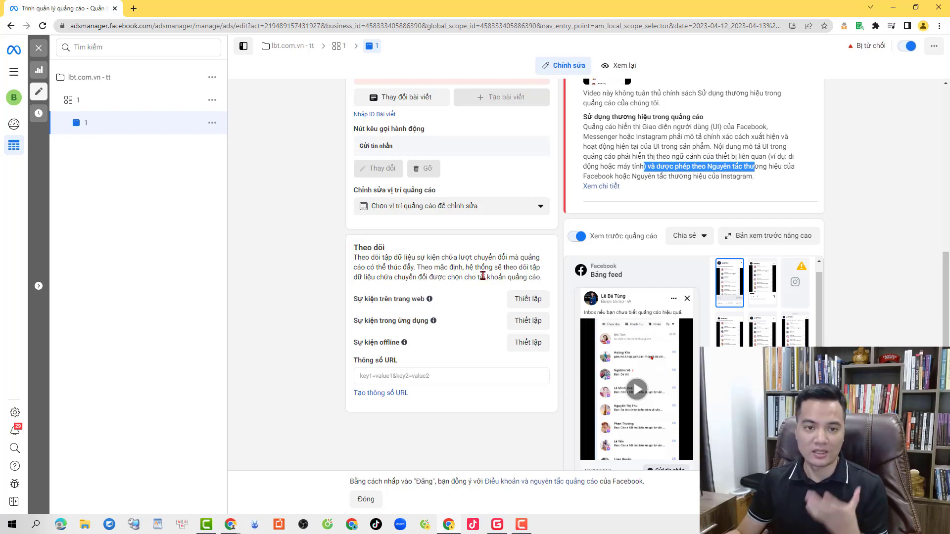
Read the overall notice on why the post cannot be advertised and open its linked ad standards (Tiêu chuẩn quảng cáo)
scroll(483, 277, up, 2)
scroll(482, 275, up, 6)
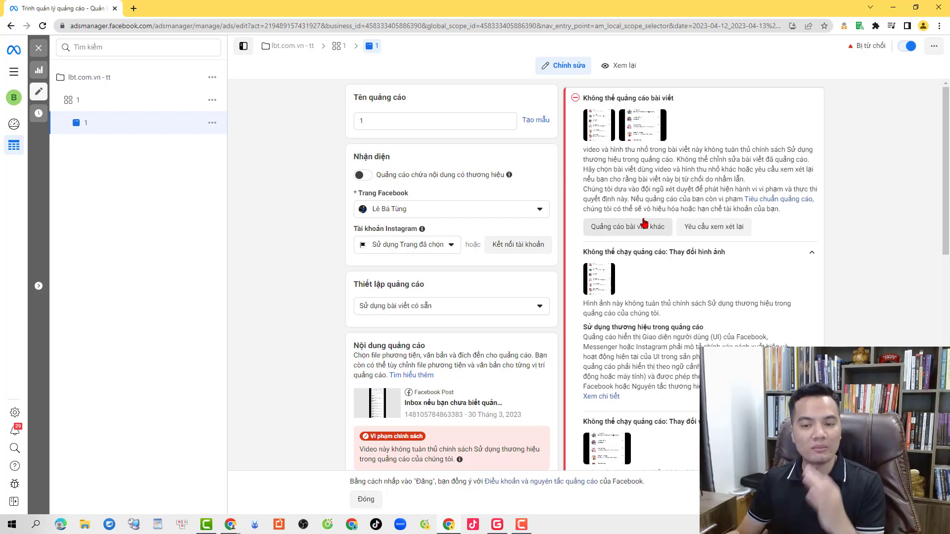
drag(740, 151, 689, 150)
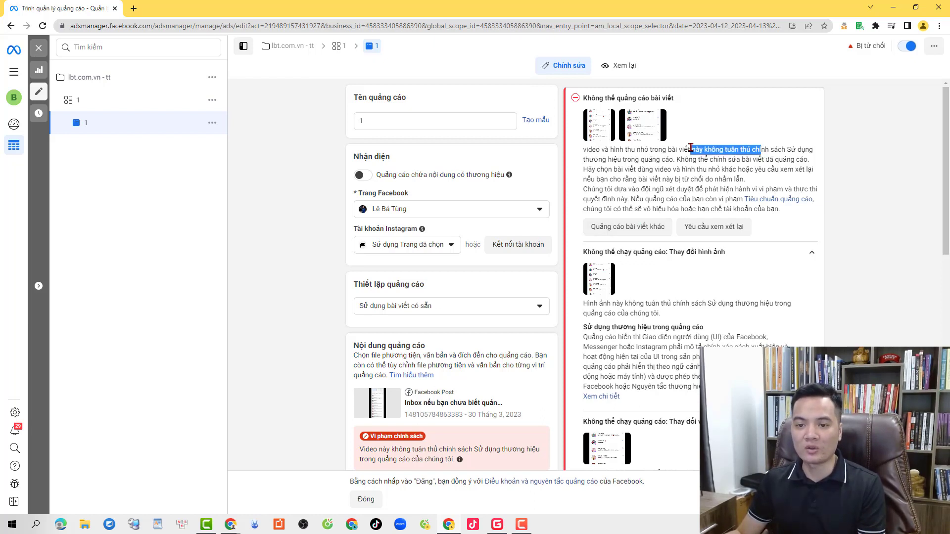
drag(592, 149, 791, 189)
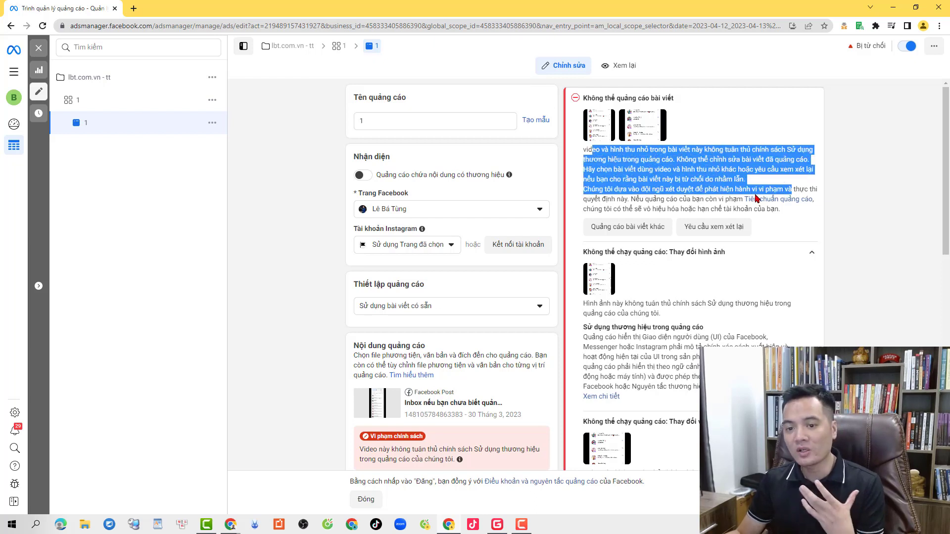
click(745, 207)
click(774, 199)
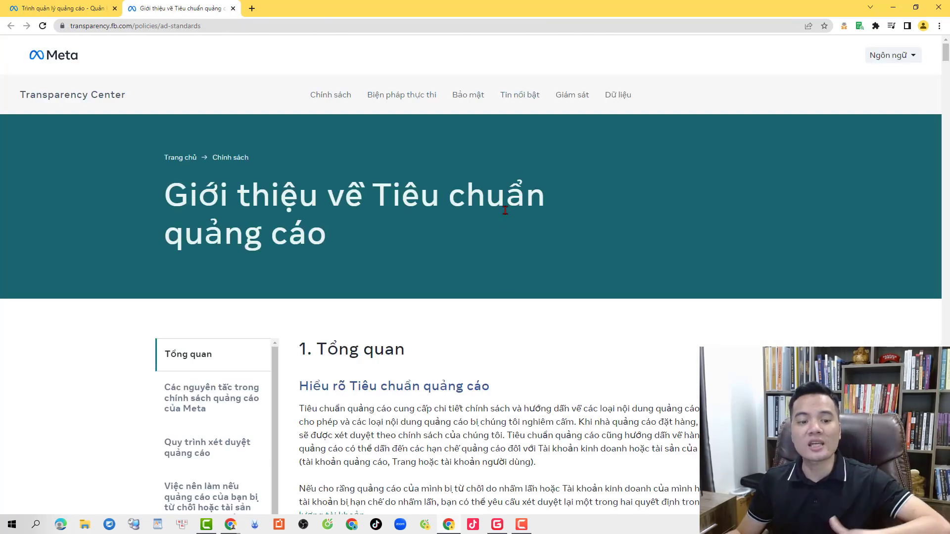
Return to the ad list of the lbt.com.vn - tt campaign and check the ad's delivery status and rejection notice
click(45, 4)
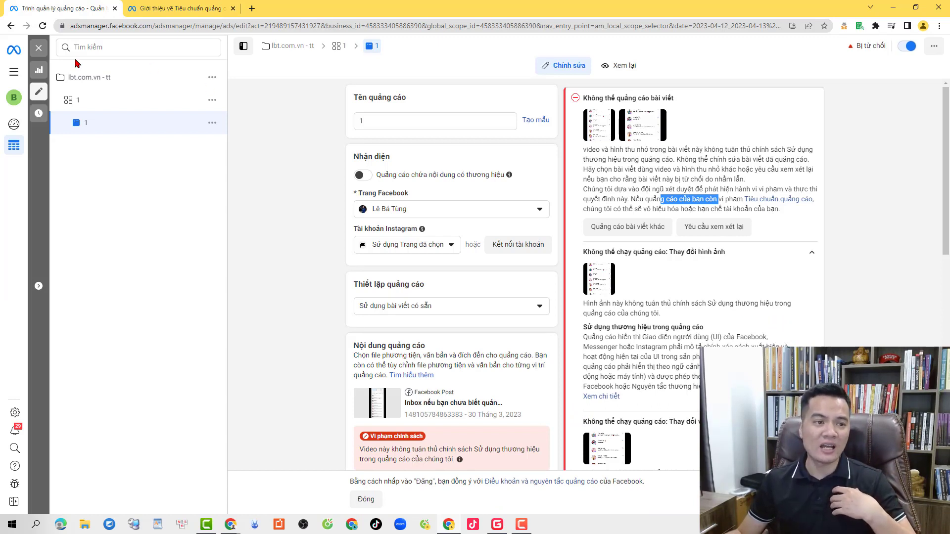
click(39, 48)
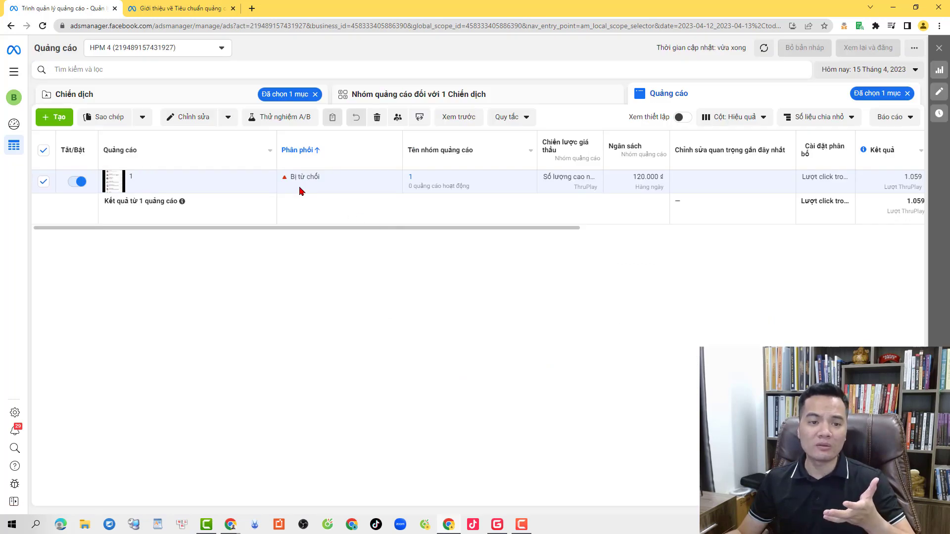
triple_click(322, 177)
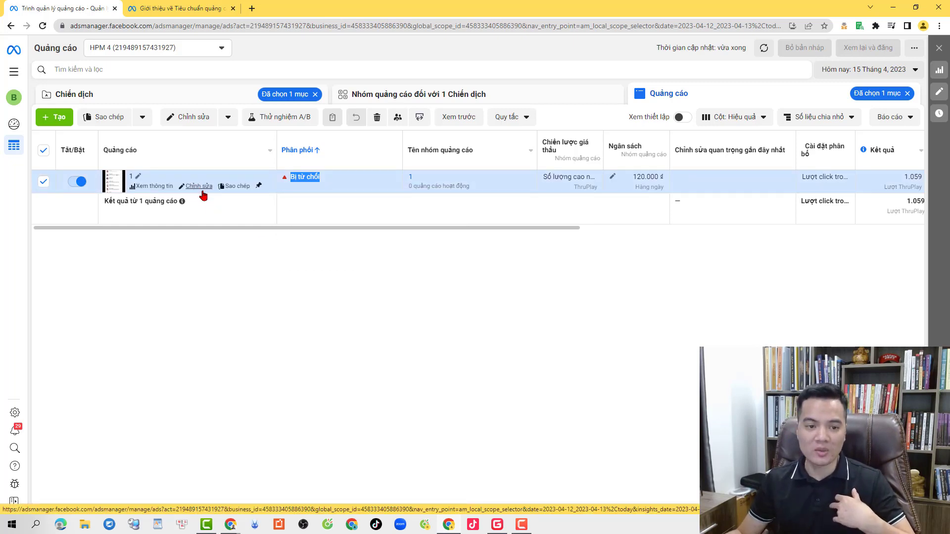
click(472, 335)
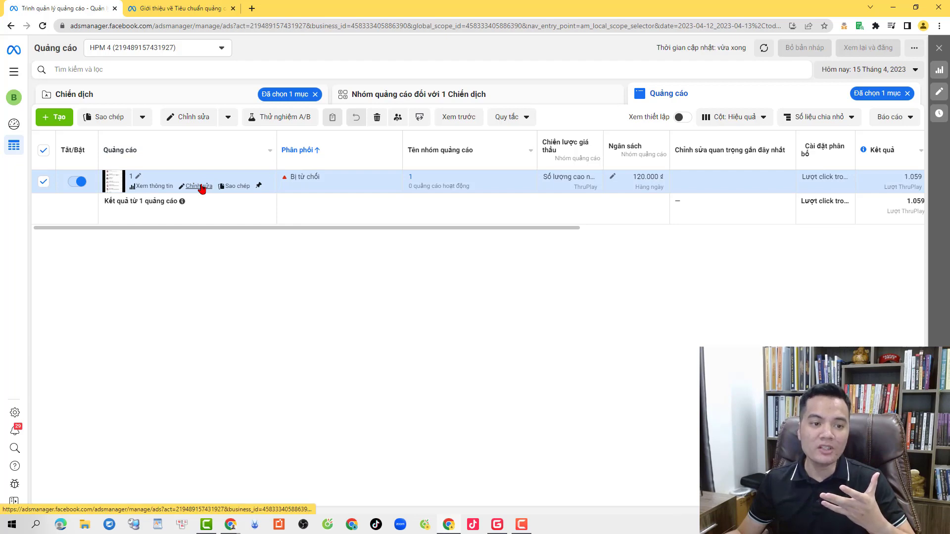
click(200, 187)
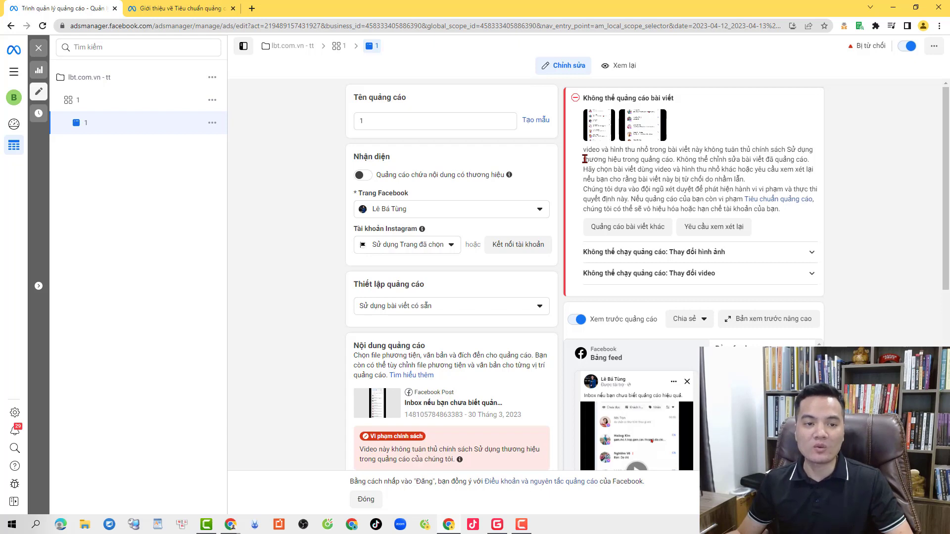
click(39, 48)
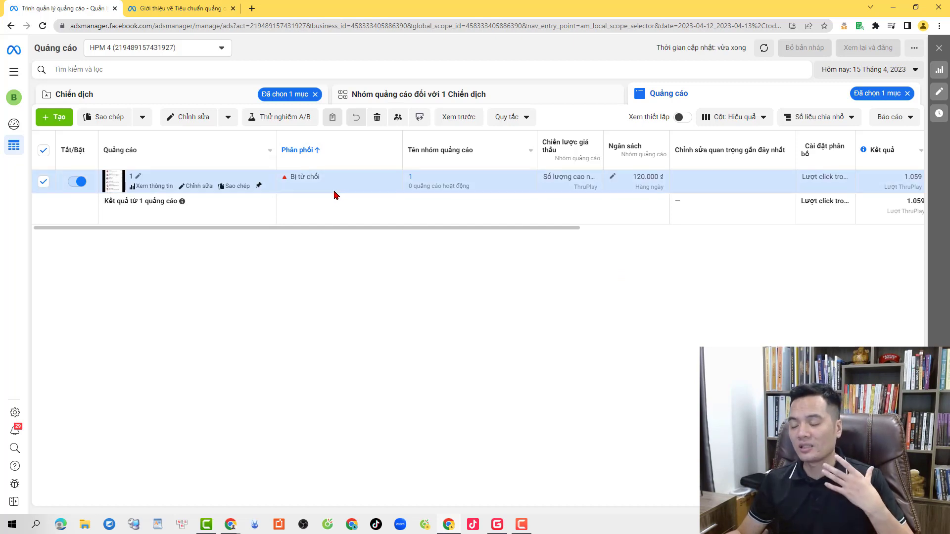
Select only the lbt.com.vn campaign, open its ad for editing to view it, and close the editor
click(169, 97)
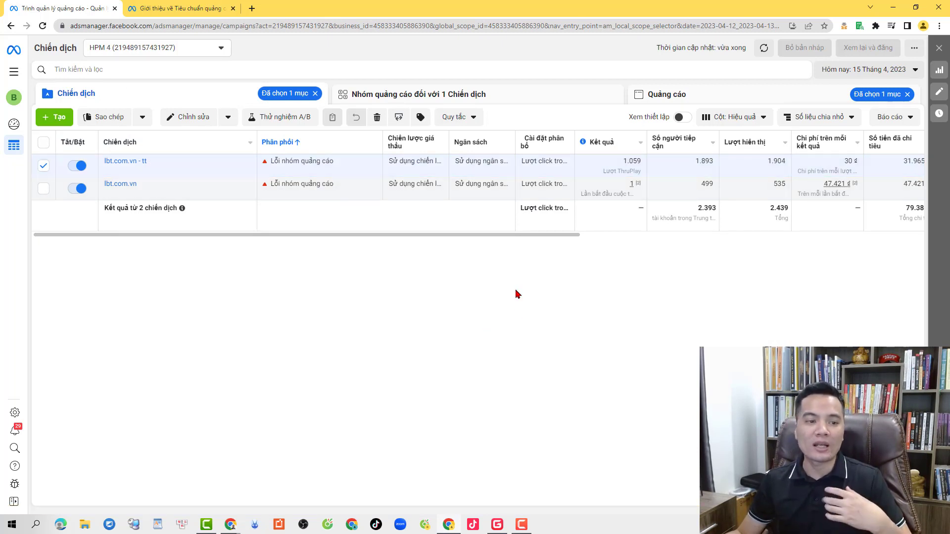
click(43, 189)
click(43, 166)
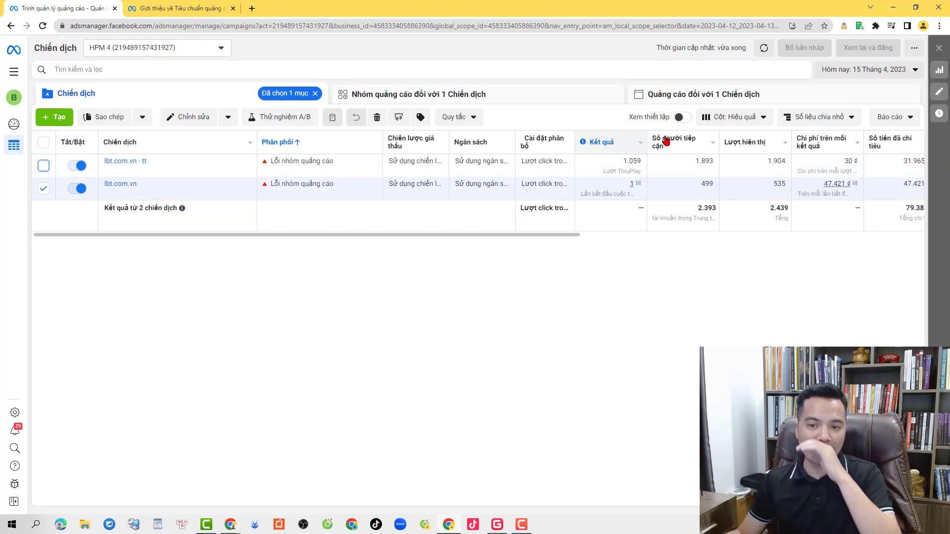
click(694, 94)
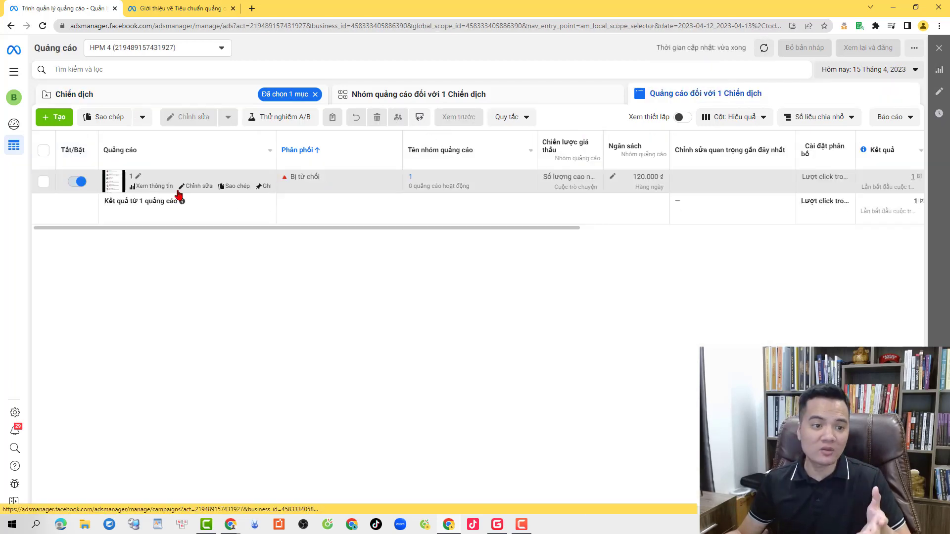
click(199, 187)
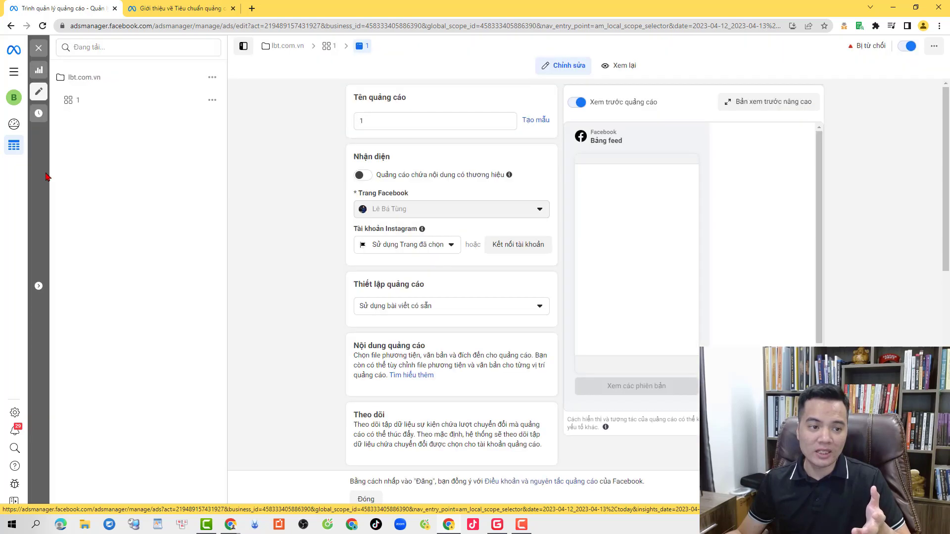
click(38, 48)
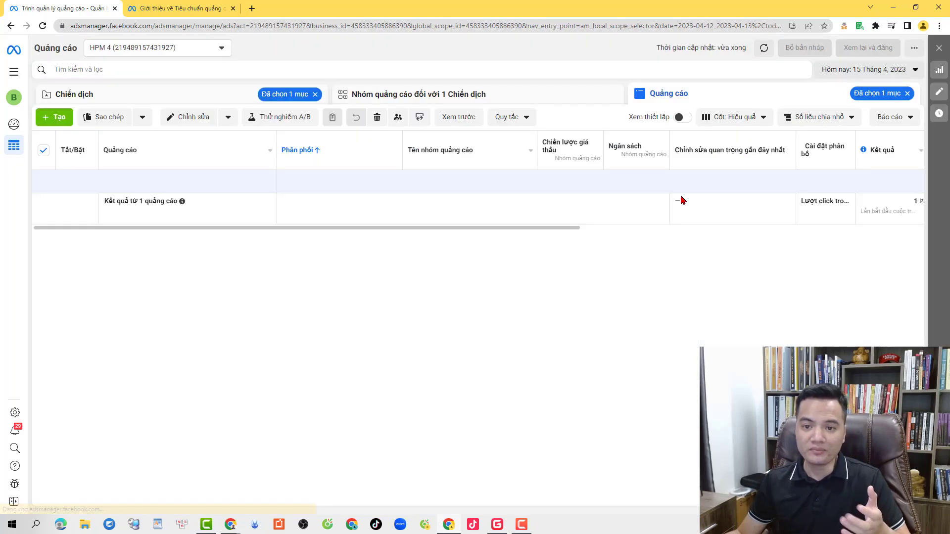
Return to the campaign list, examine the lbt.com.vn campaign's result and cost per result, and leave the campaign deselected
click(176, 97)
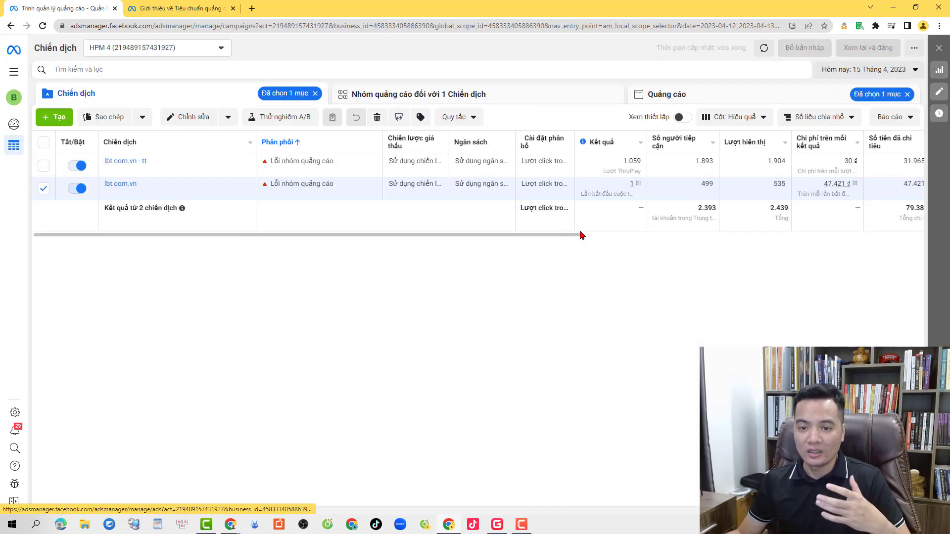
click(43, 188)
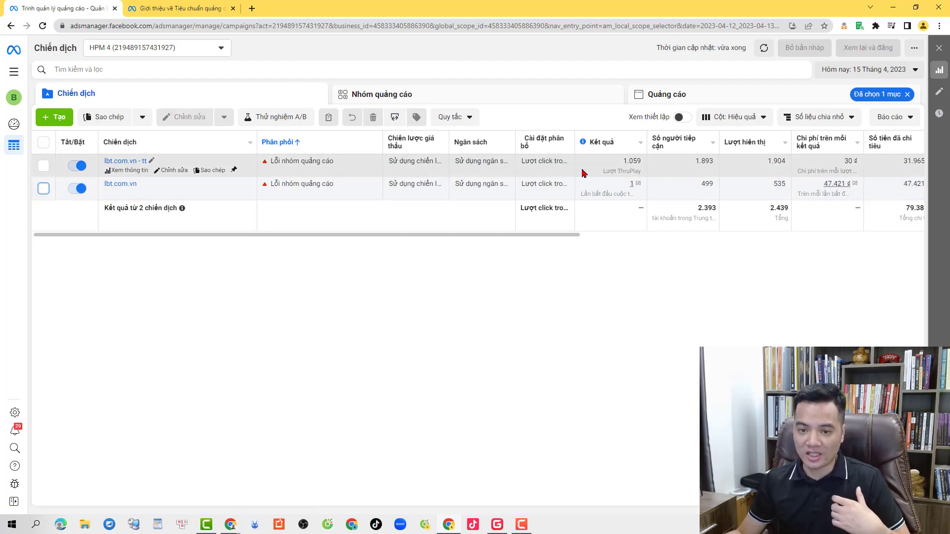
triple_click(637, 187)
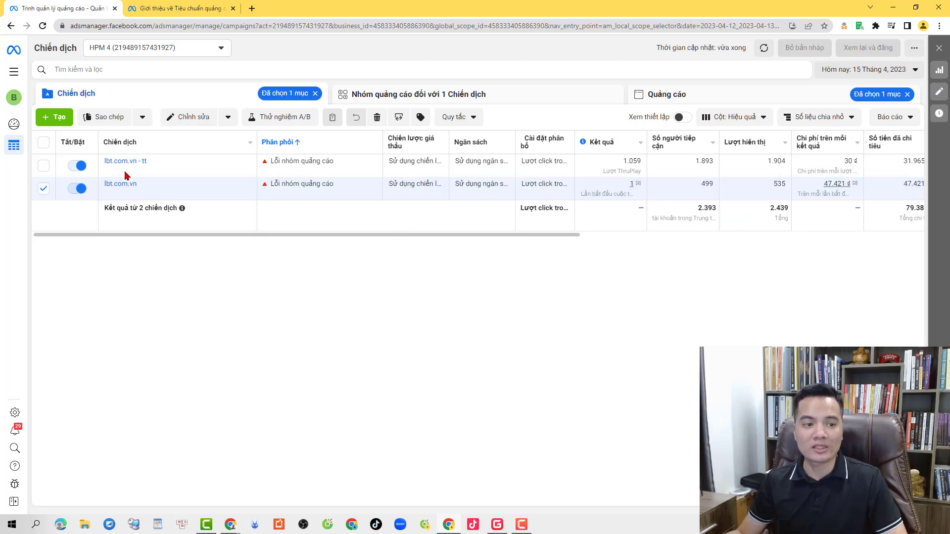
click(44, 188)
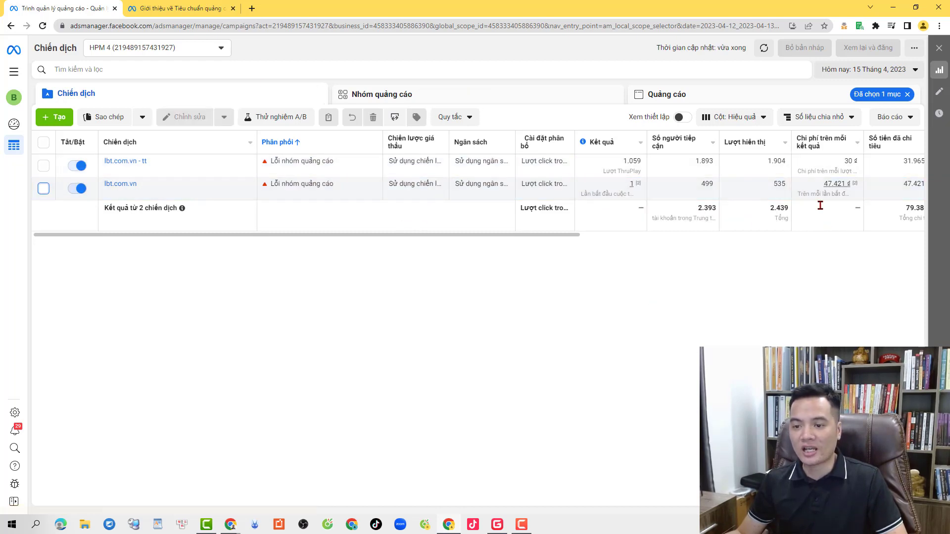
Add the new messaging connections column (Quan hệ kết nối mới qua tin nhắn) and its cost-per-new-connection column to the campaign table
click(44, 166)
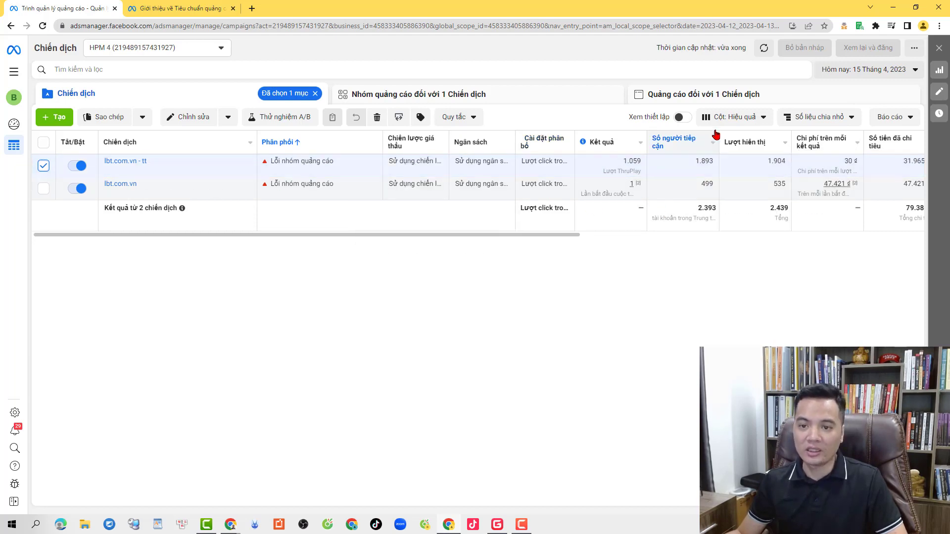
click(742, 119)
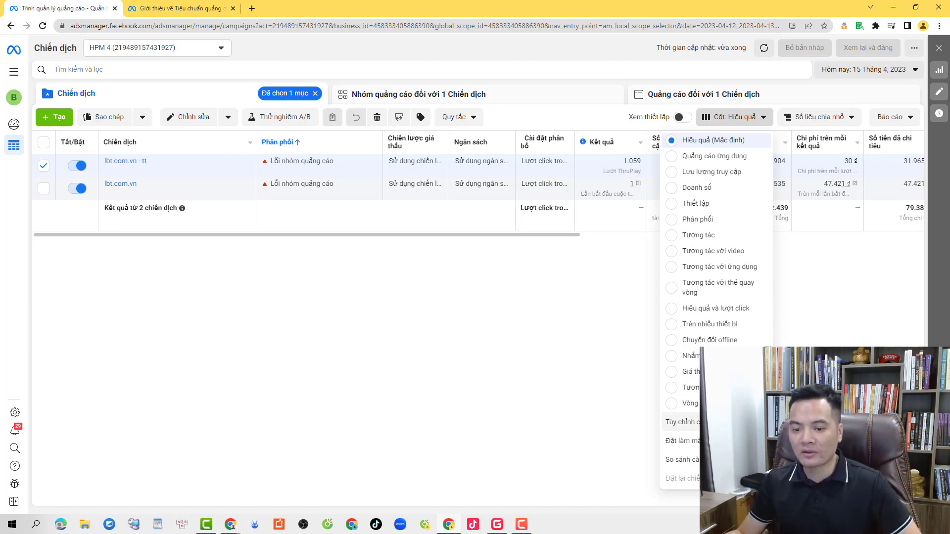
click(717, 388)
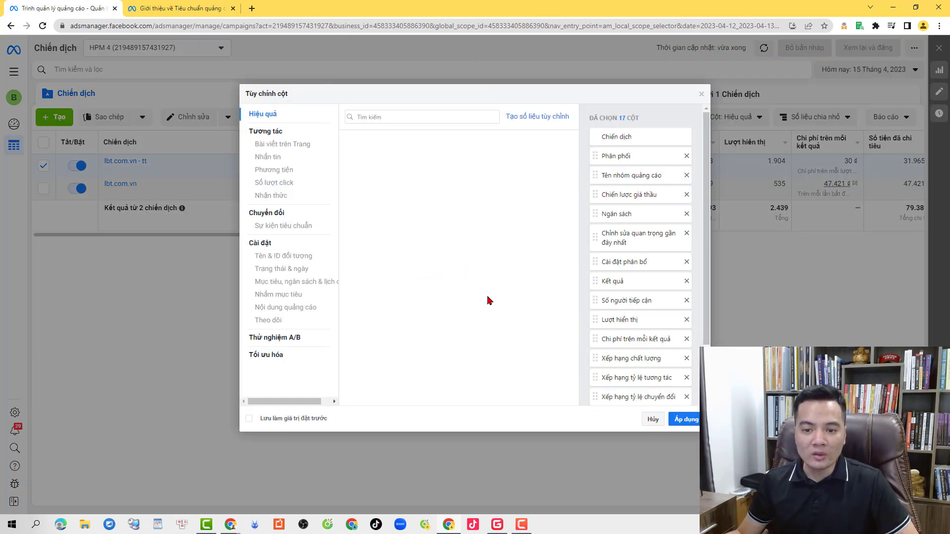
scroll(517, 306, down, 5)
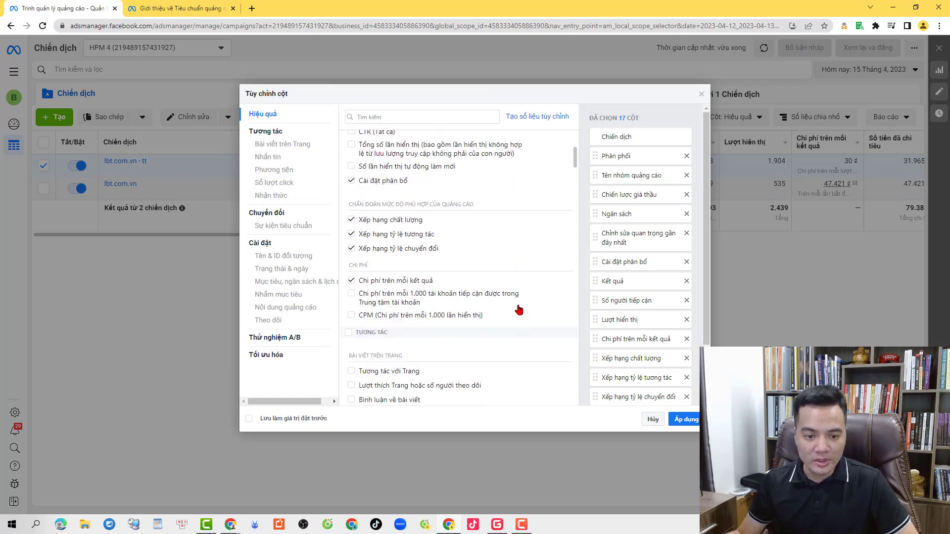
scroll(352, 346, down, 3)
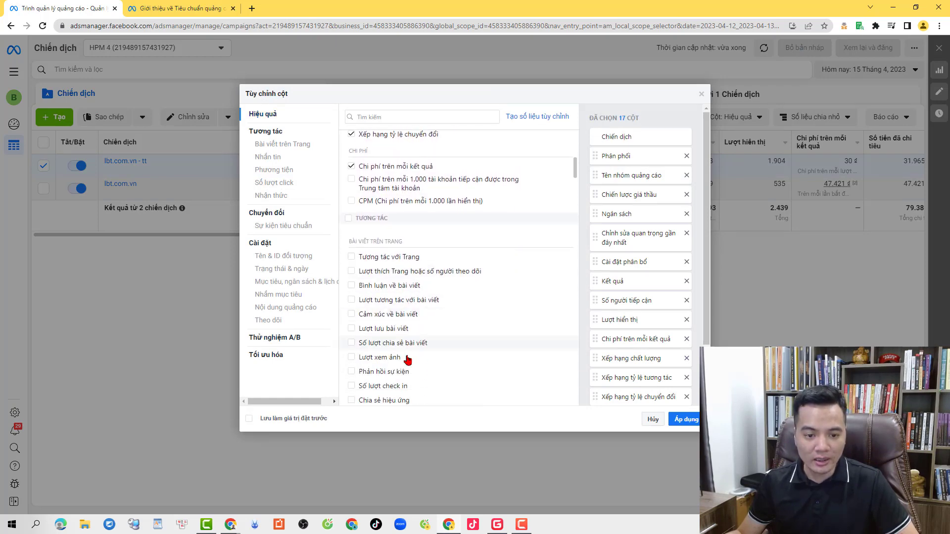
scroll(407, 360, down, 3)
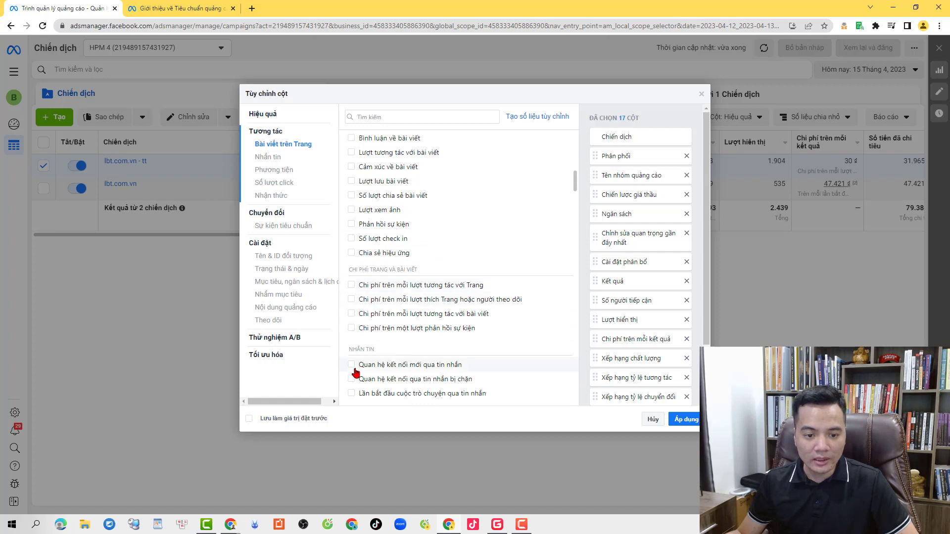
scroll(355, 372, down, 1)
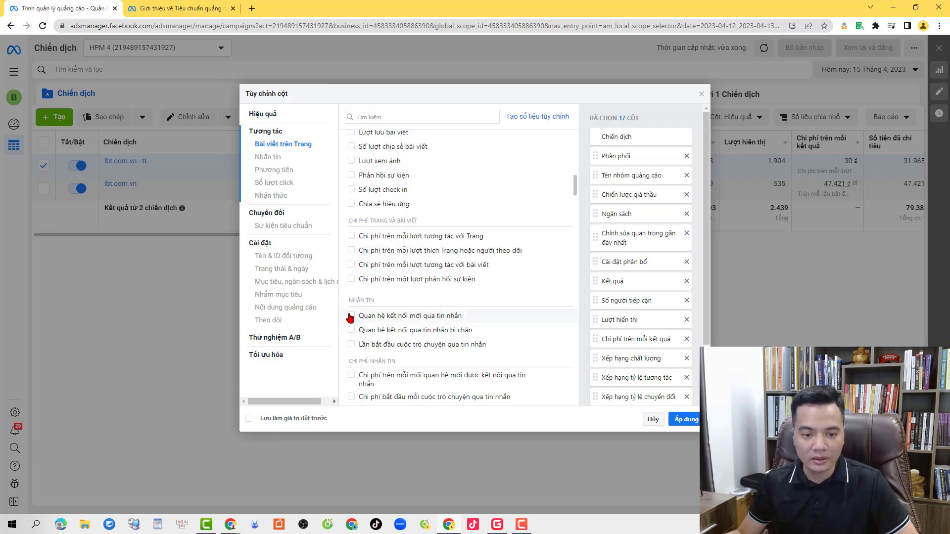
click(351, 315)
click(352, 375)
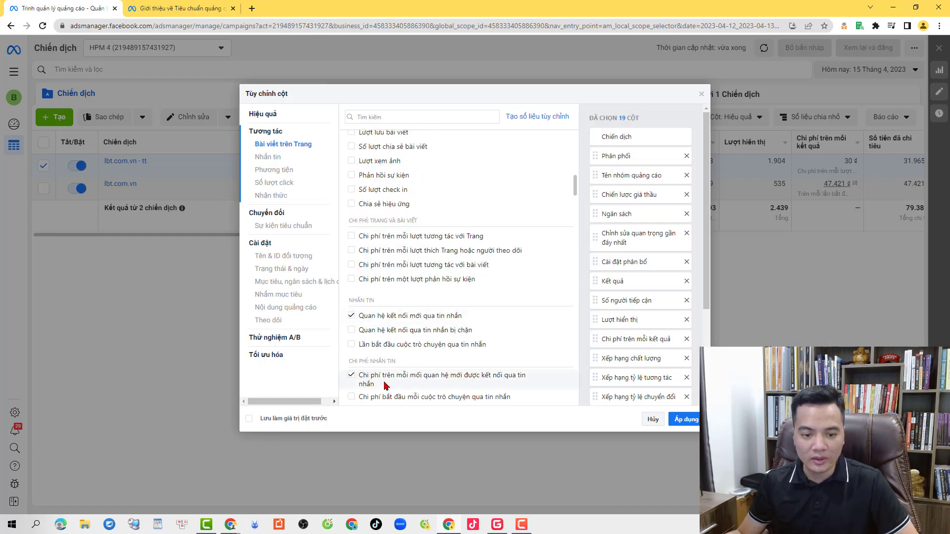
click(685, 419)
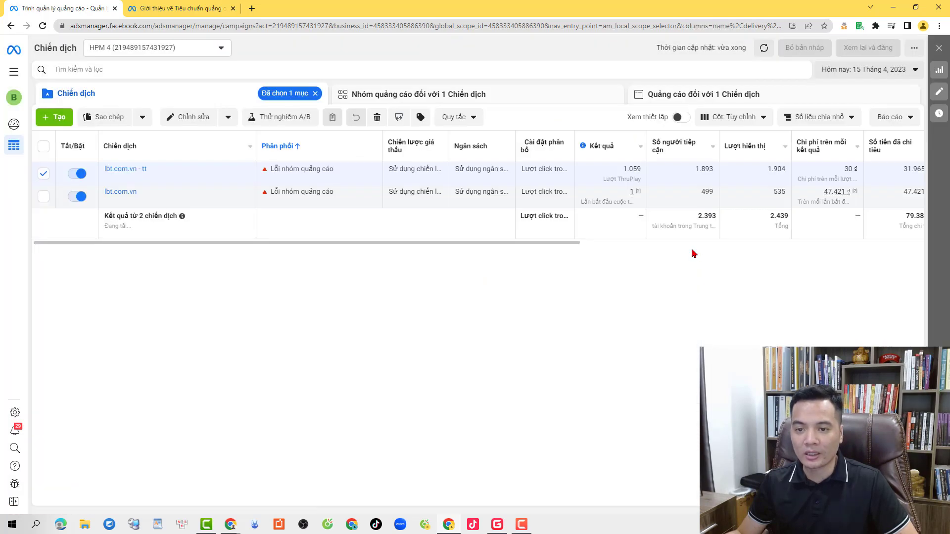
Examine the lbt.com.vn - tt campaign's result and new messaging connections, and check the reach and cost per result of lbt.com.vn
drag(510, 242, 923, 263)
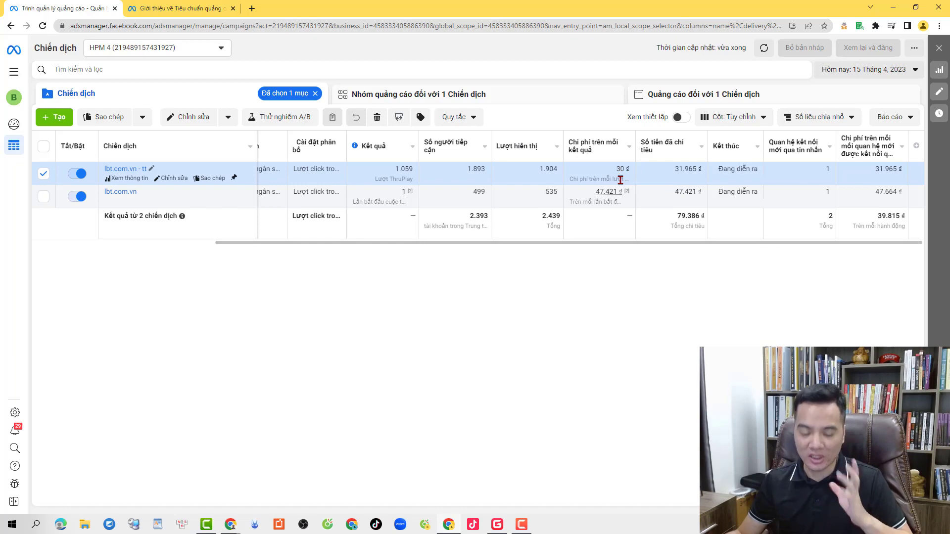
drag(417, 173, 386, 171)
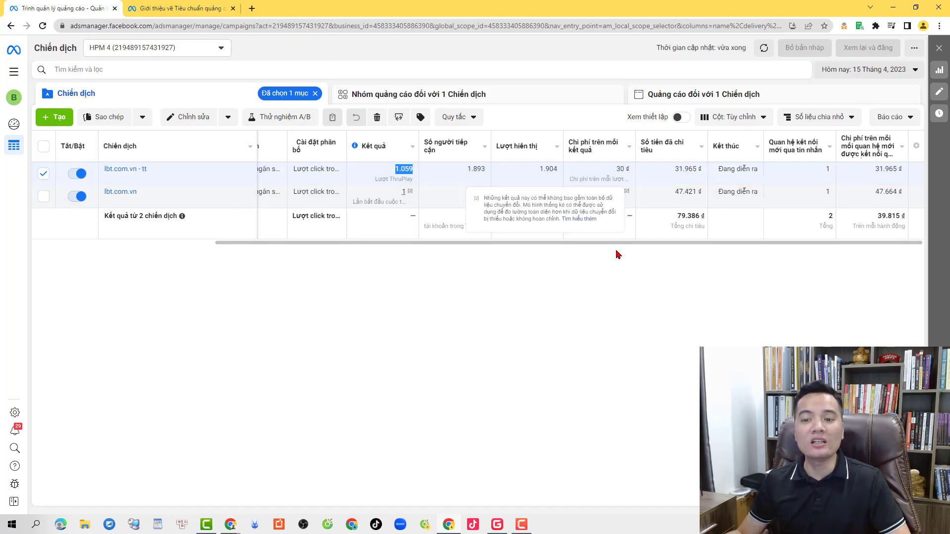
double_click(827, 169)
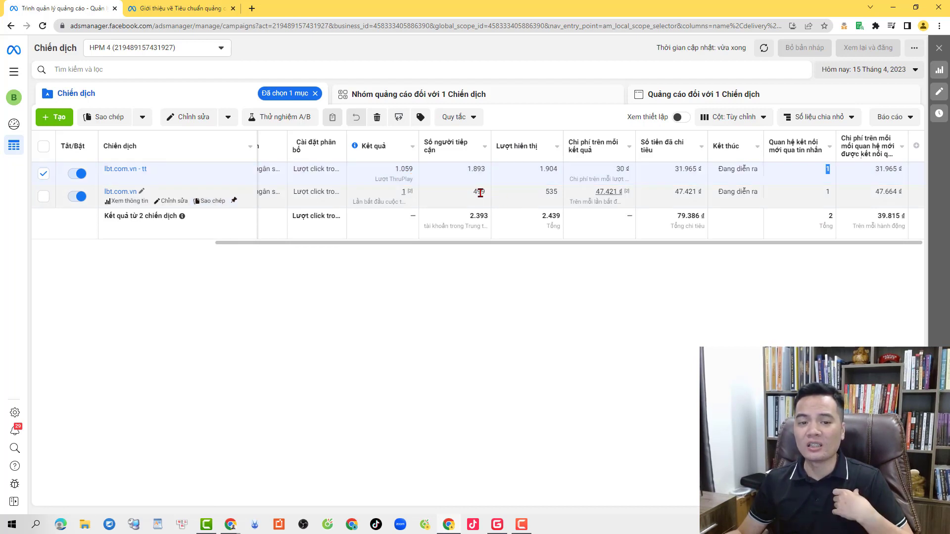
drag(482, 192, 475, 192)
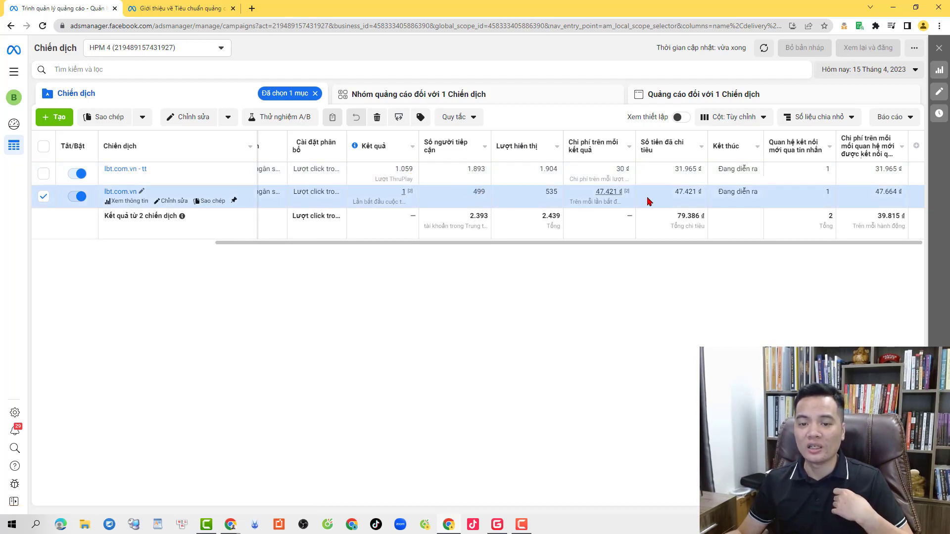
click(611, 194)
click(682, 171)
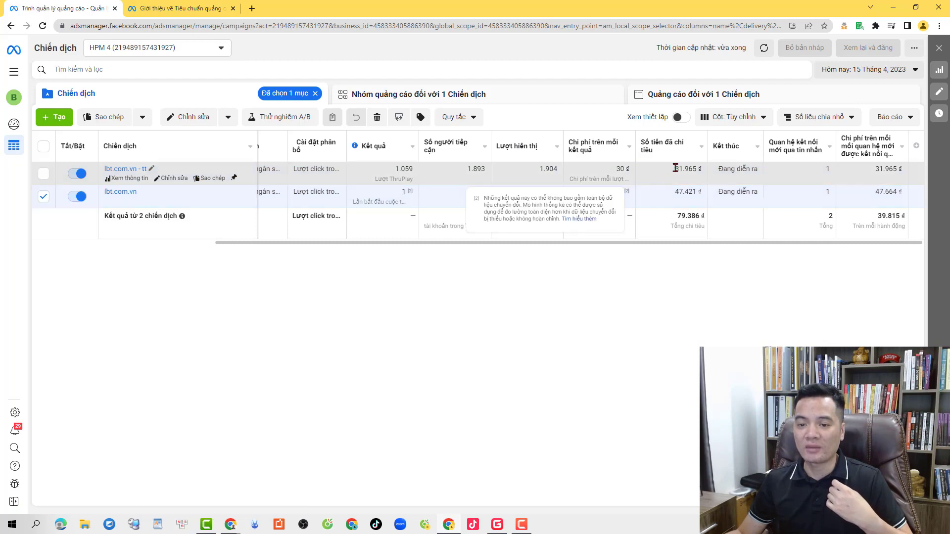
Compare the amount spent (Số tiền đã chi tiêu) by both campaigns and leave only lbt.com.vn - tt selected
drag(674, 169, 696, 169)
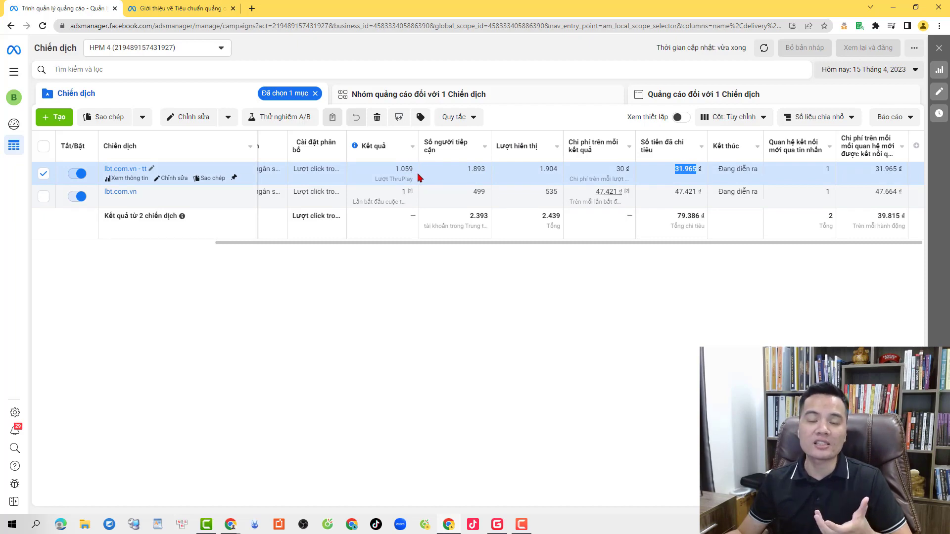
drag(411, 179, 399, 180)
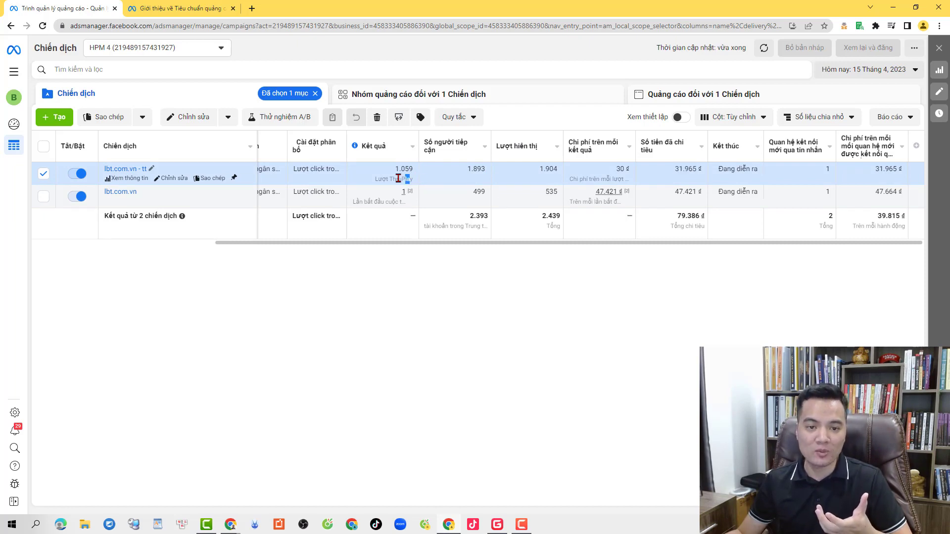
click(693, 169)
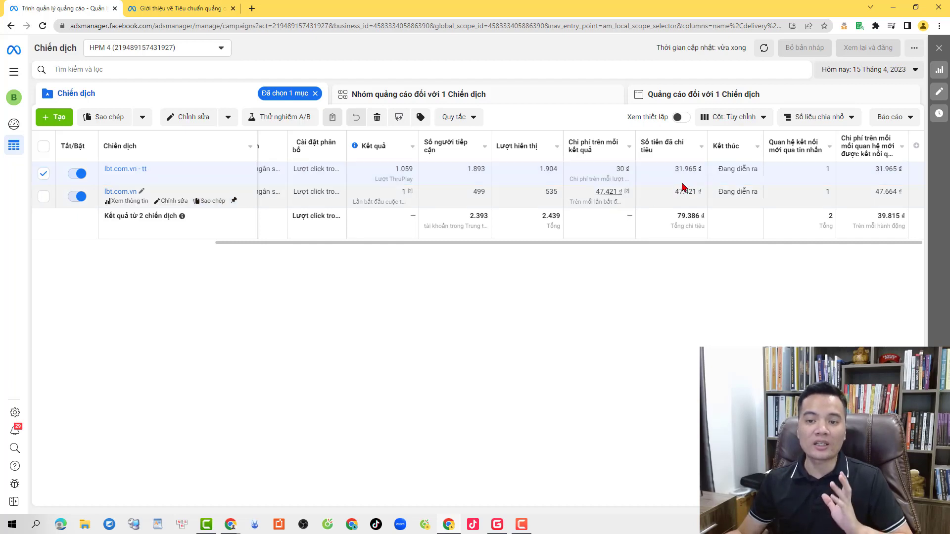
drag(675, 192, 698, 195)
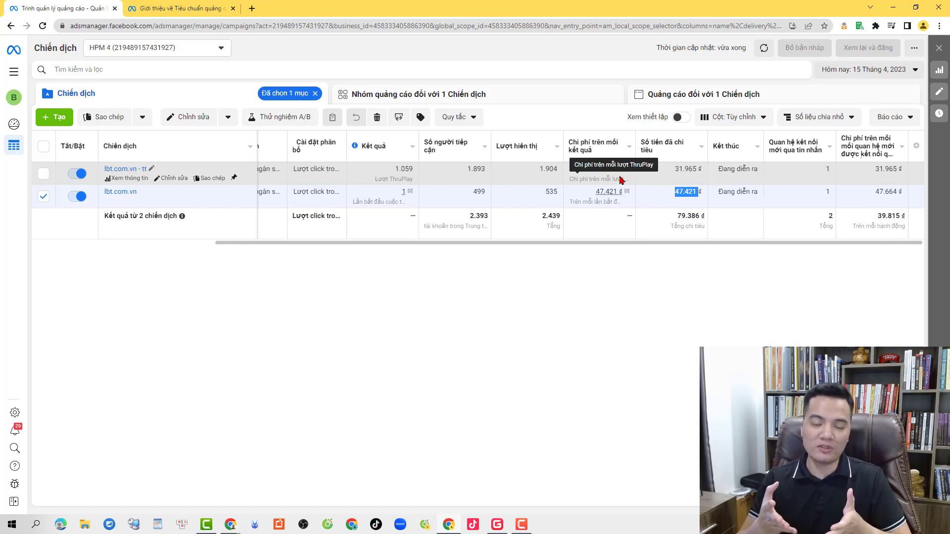
click(44, 173)
click(43, 197)
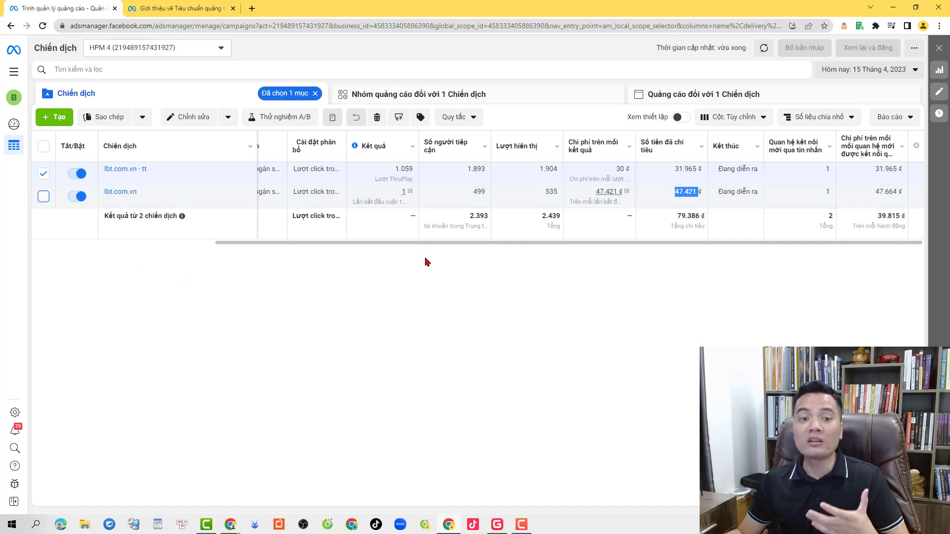